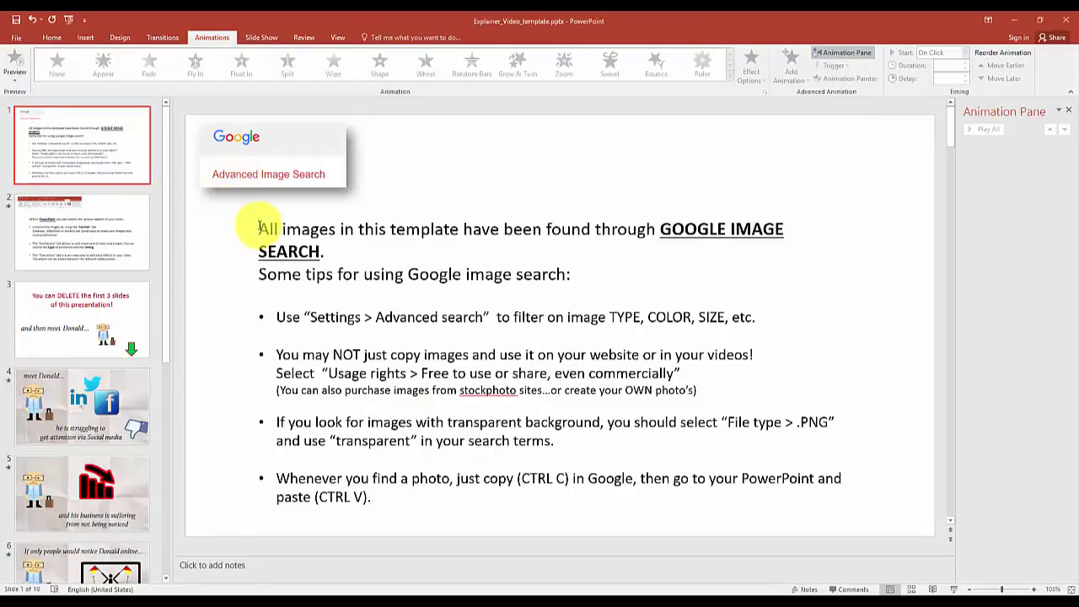
# Highlight the word 'All' at the start of slide 1's Google image search tips
pyautogui.moveTo(262, 224); pyautogui.dragTo(338, 248)
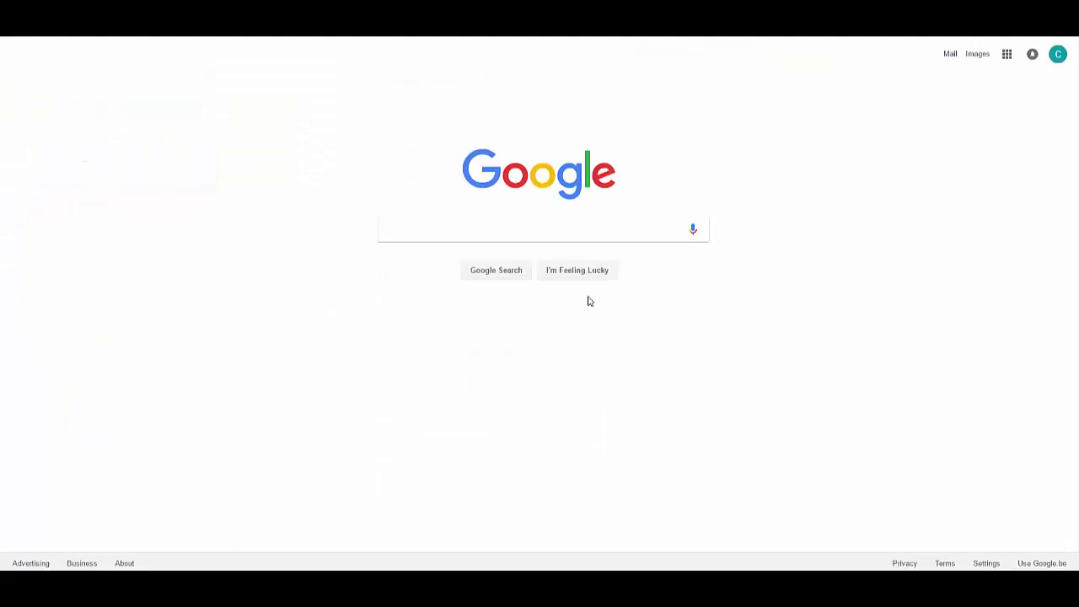
# Search Google Images for 'sad businessman' and narrow the results to Clipart
pyautogui.click(462, 228)
pyautogui.write('sad businessman')
pyautogui.press('Return')
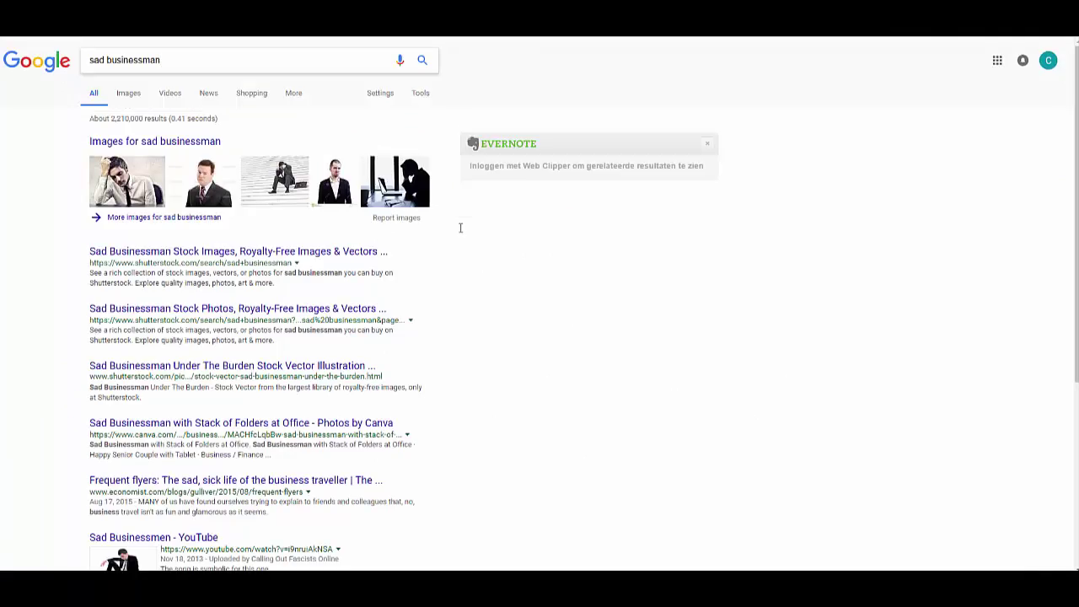
pyautogui.click(128, 94)
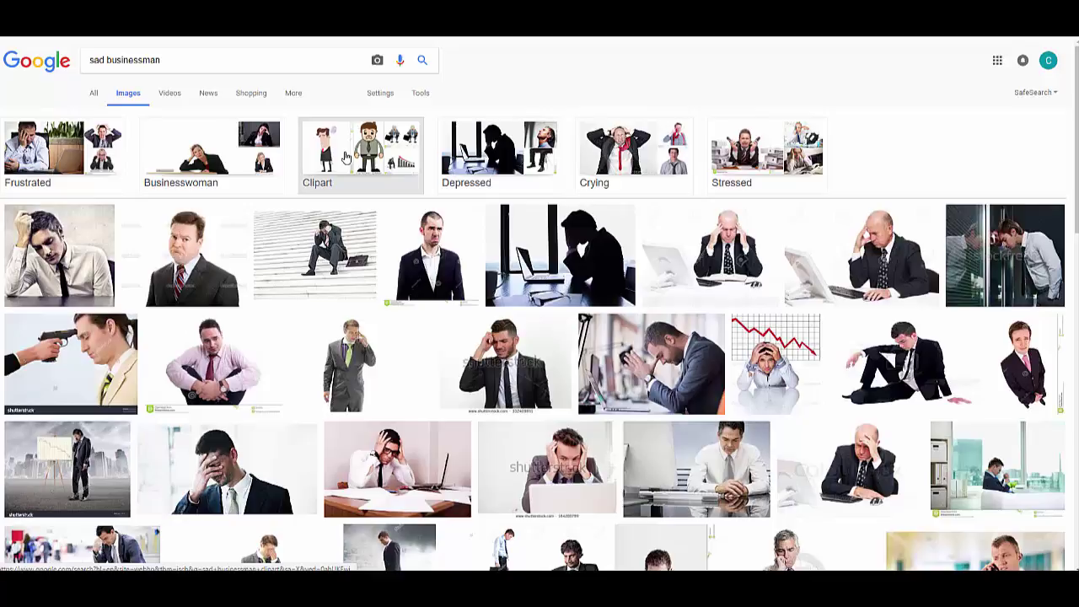
pyautogui.click(346, 157)
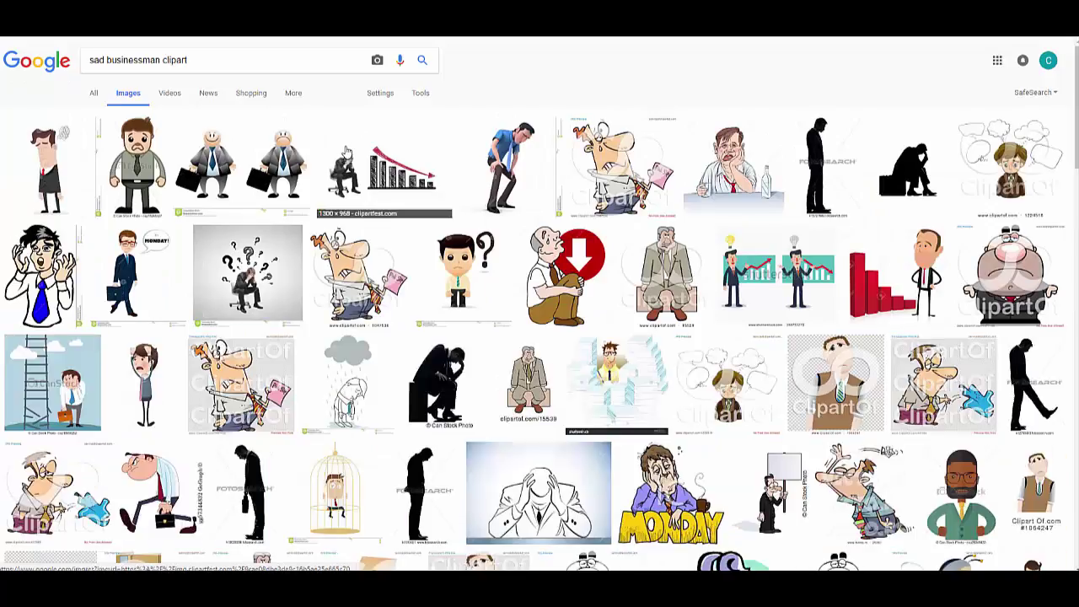
# Use Advanced Search to limit usage rights to commercial reuse, then preview the sad man with glasses clipart
pyautogui.click(379, 95)
pyautogui.click(390, 145)
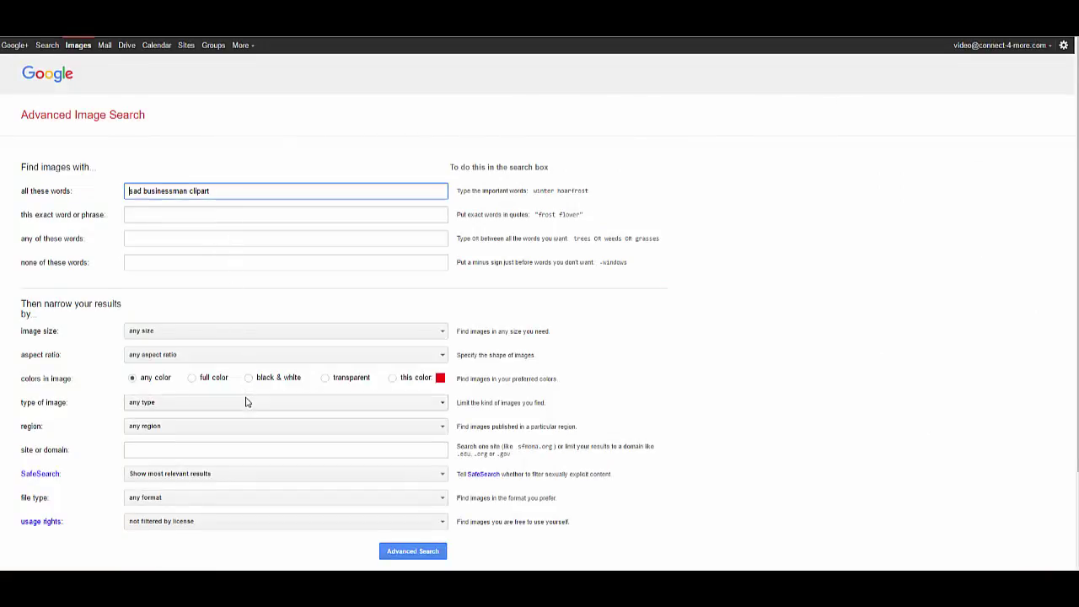
pyautogui.scroll(-2, 245, 403)
pyautogui.click(441, 409)
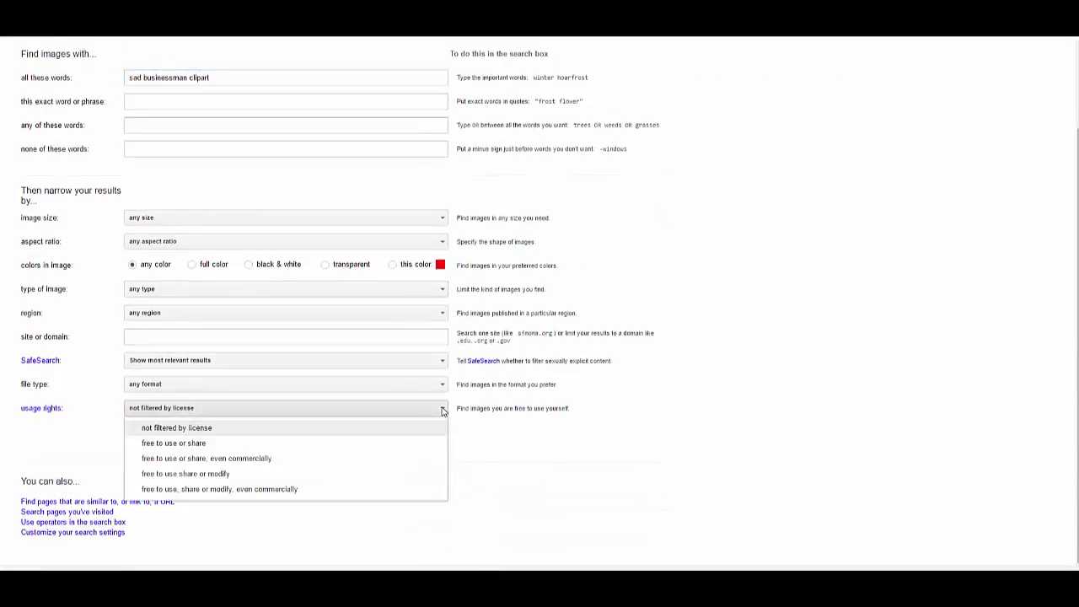
pyautogui.click(385, 461)
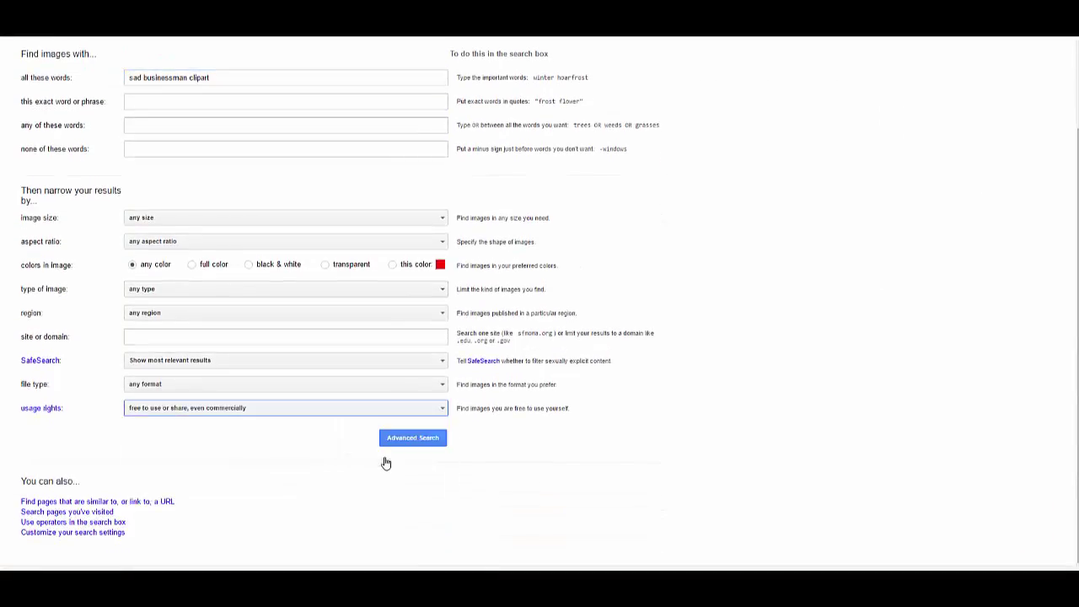
pyautogui.click(433, 447)
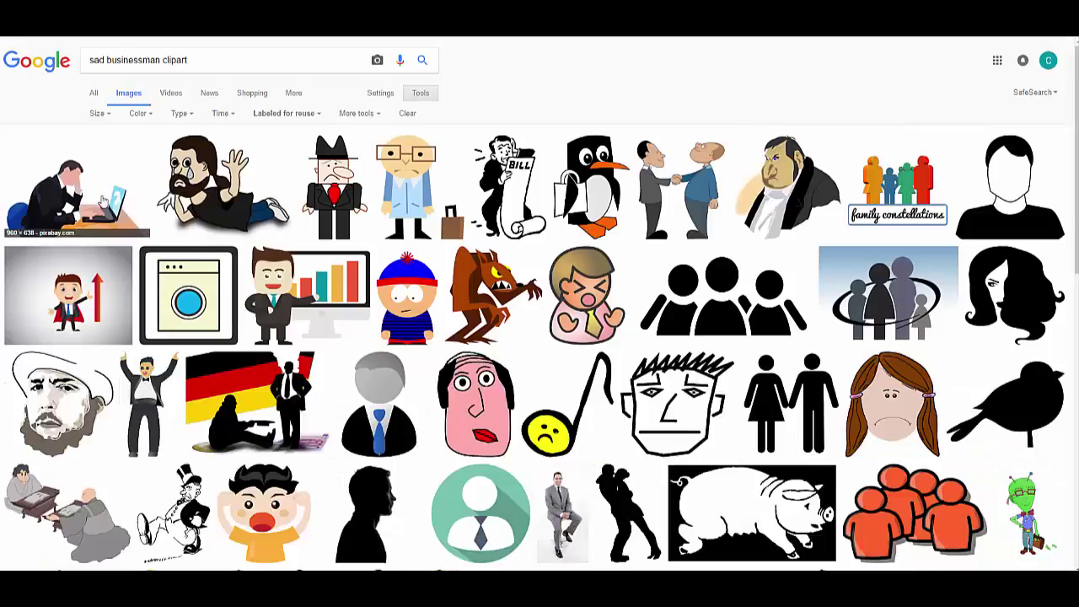
pyautogui.click(391, 204)
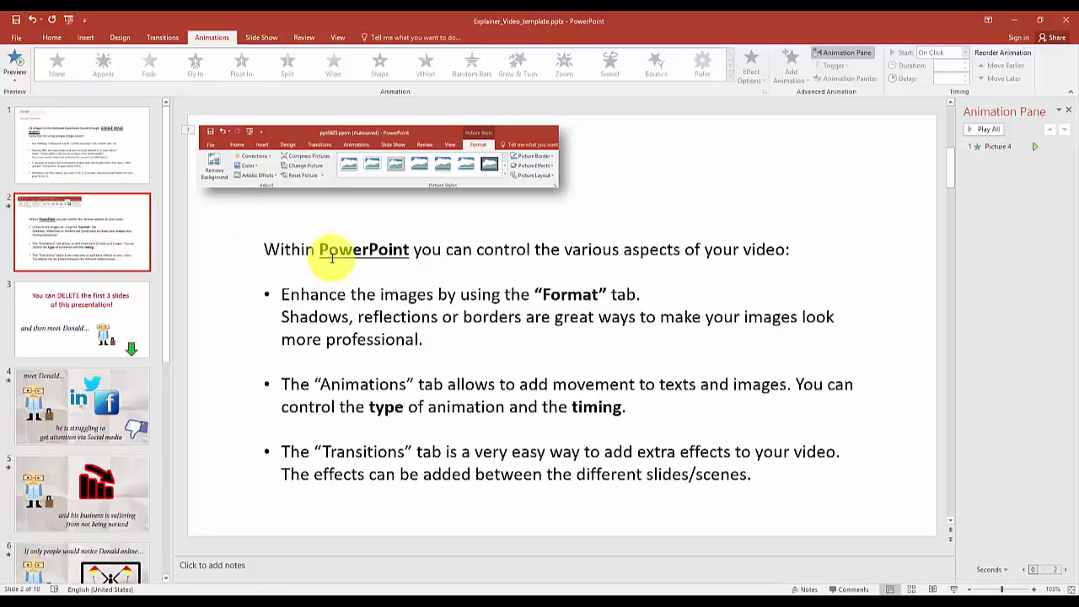
# On slide 2, highlight 'Format', show the top screenshot's Picture Format options, then highlight 'Animations'
pyautogui.doubleClick(563, 295)
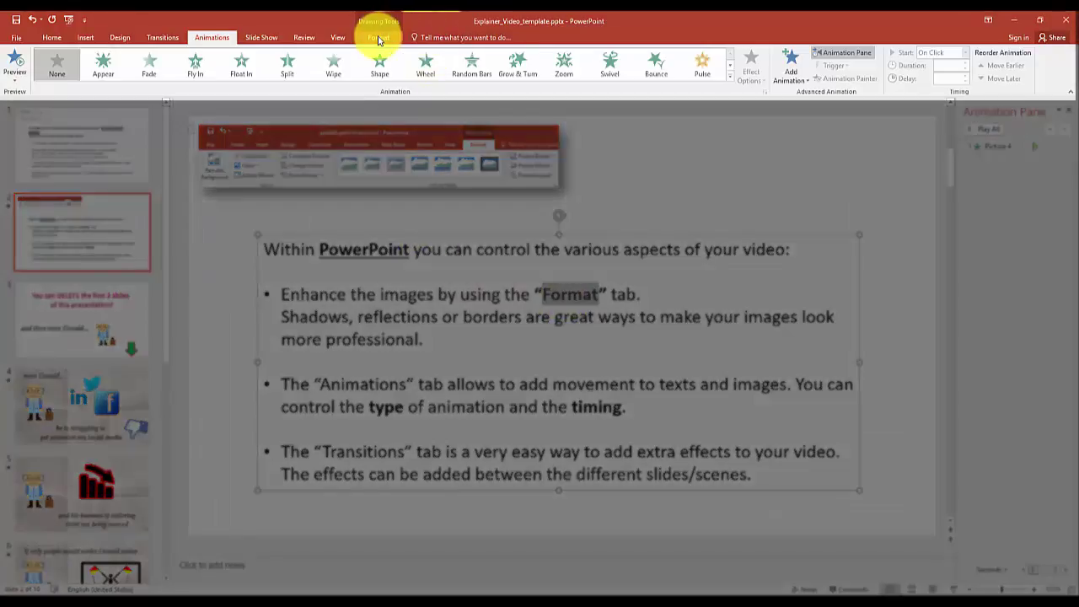
pyautogui.click(345, 128)
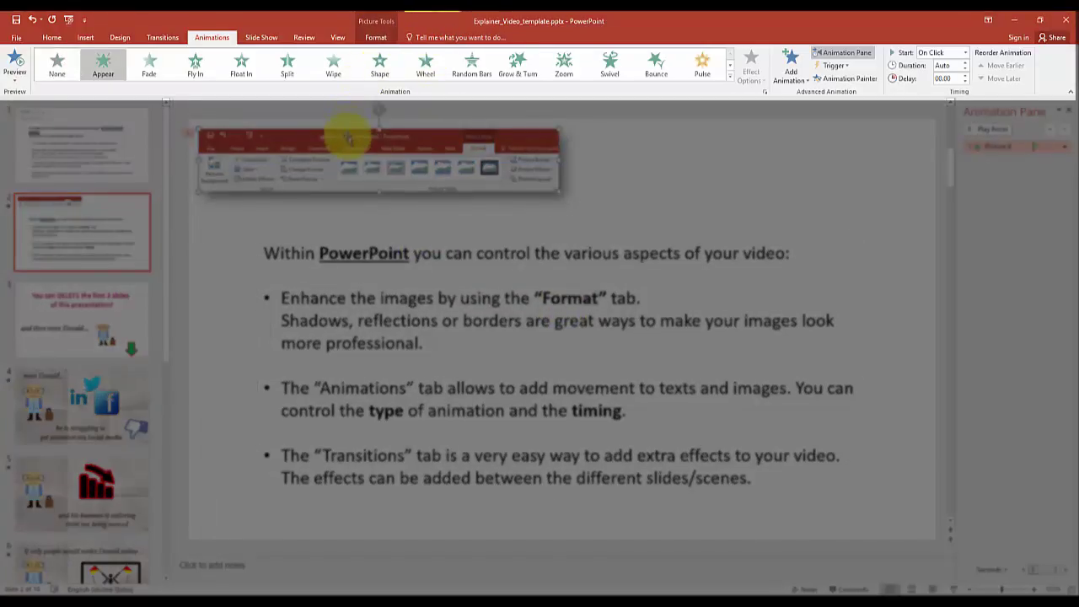
pyautogui.click(302, 215)
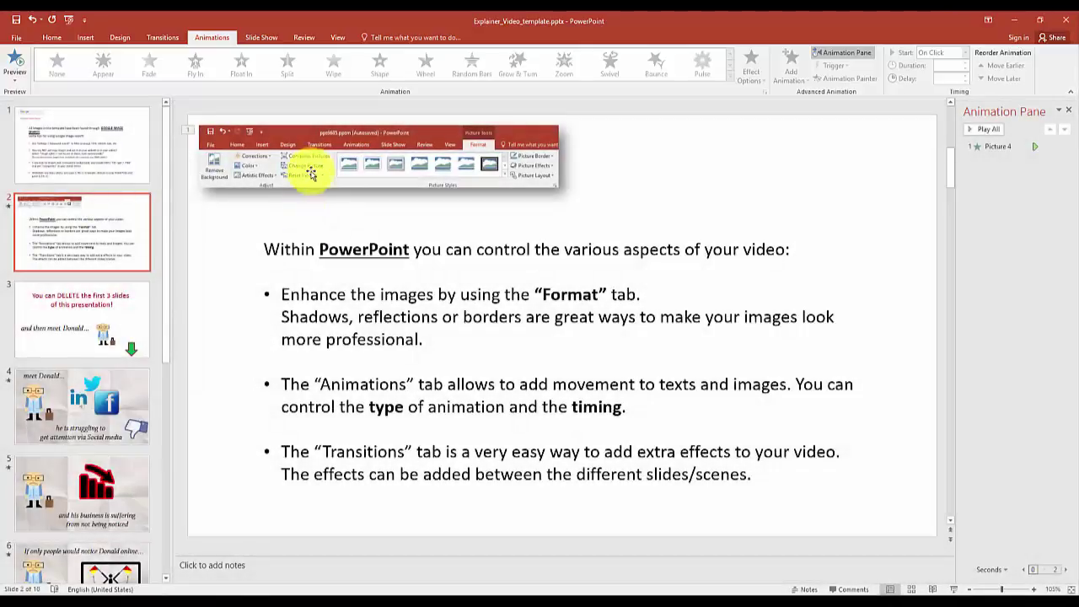
pyautogui.click(313, 159)
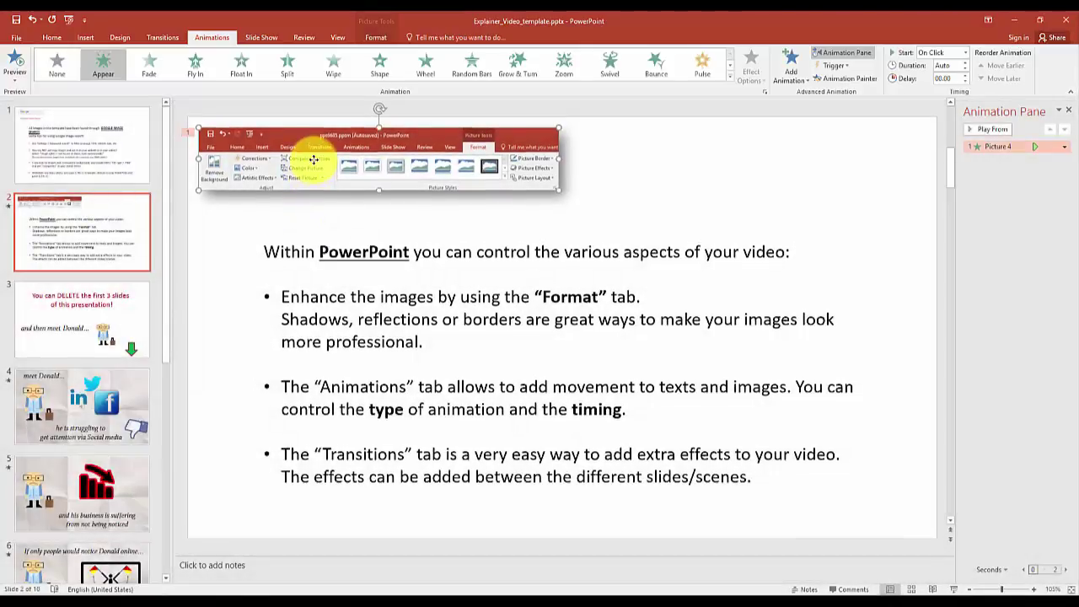
pyautogui.click(377, 37)
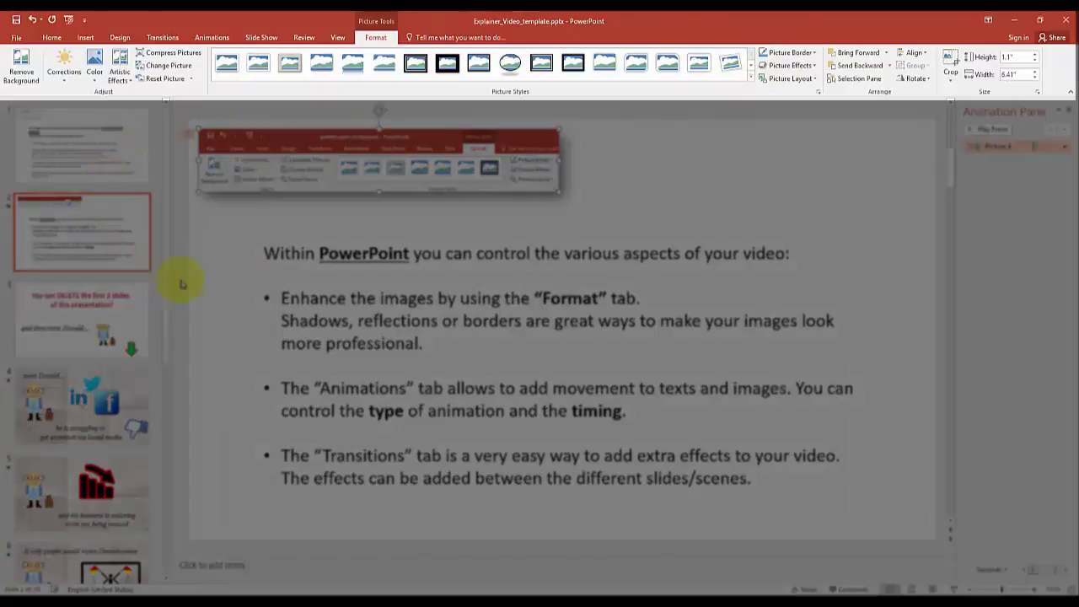
pyautogui.doubleClick(341, 385)
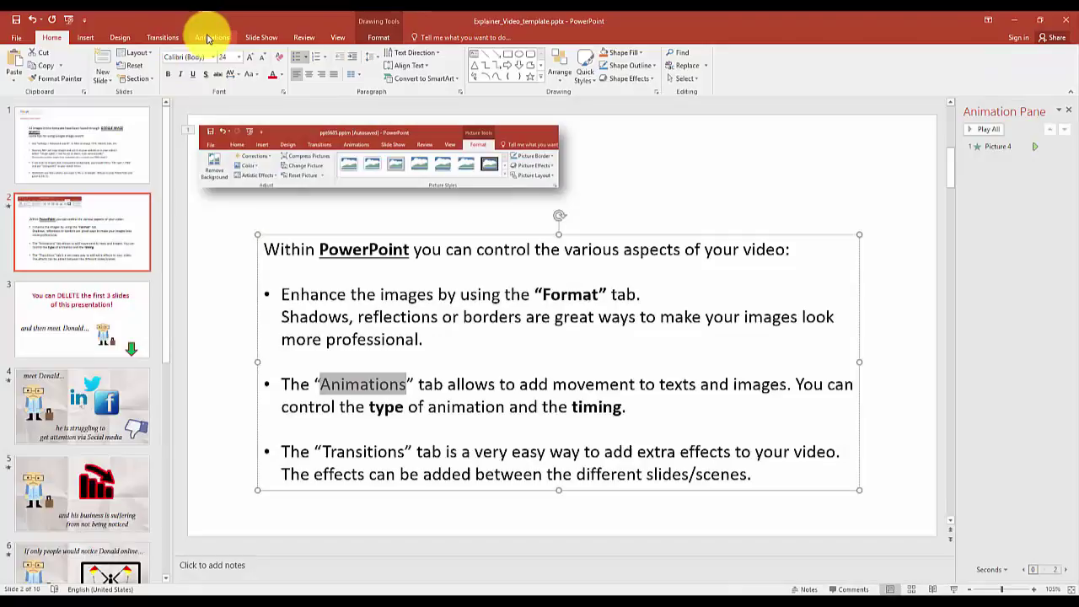
# Close the Animation Pane, highlight 'Transitions' in the third bullet, and show the Transitions tab
pyautogui.click(209, 38)
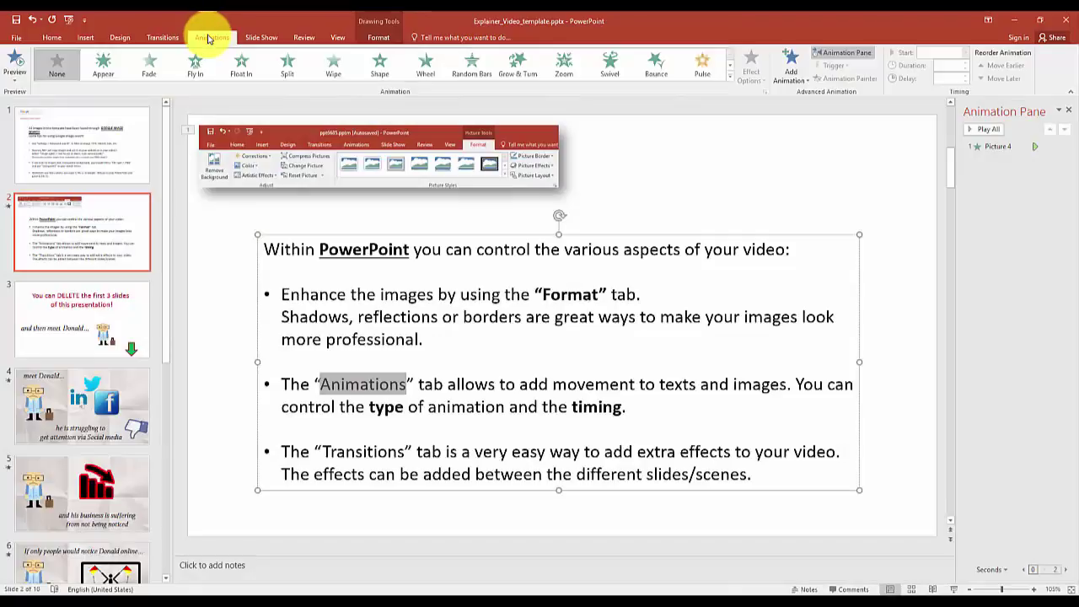
pyautogui.click(839, 54)
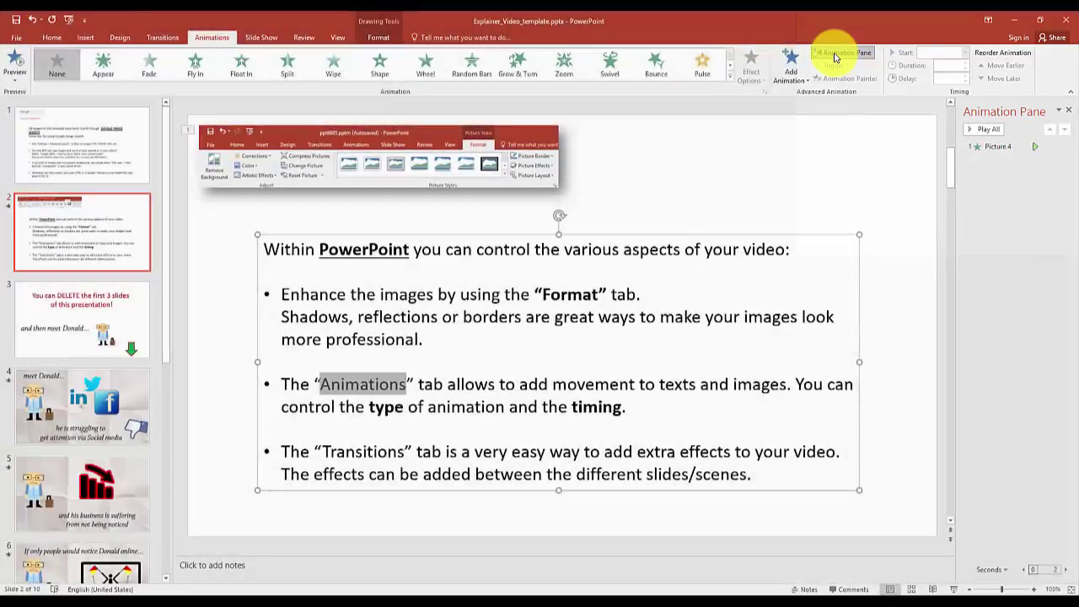
pyautogui.click(835, 57)
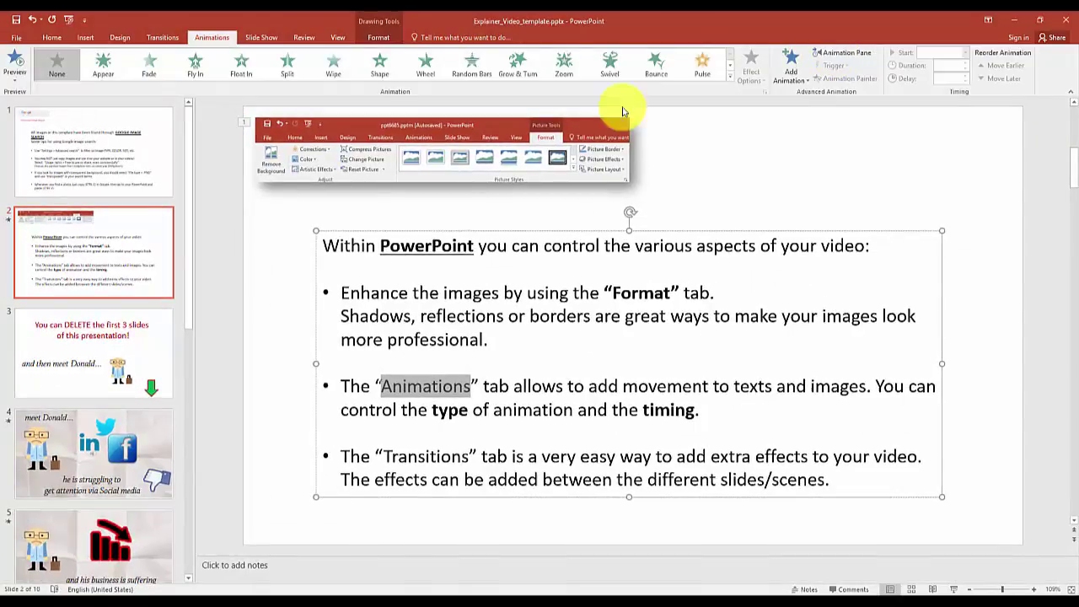
pyautogui.doubleClick(433, 456)
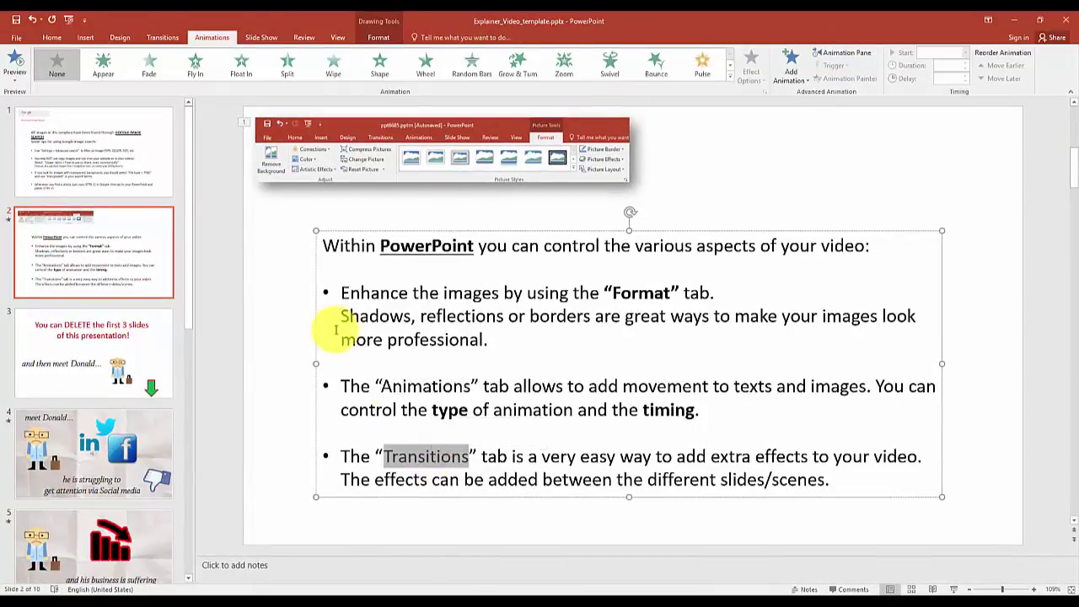
pyautogui.click(161, 38)
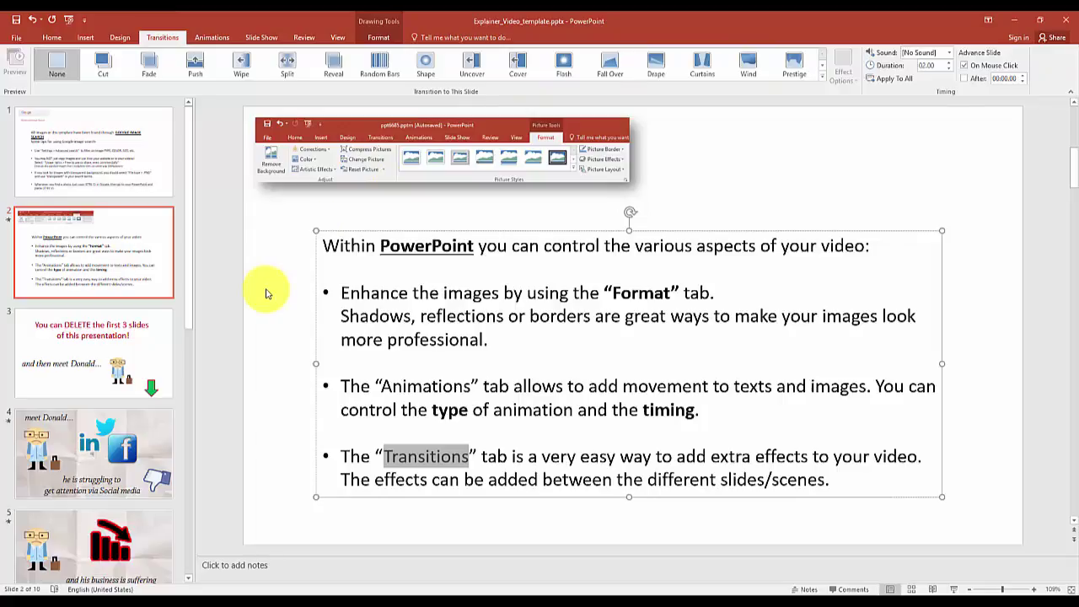
# Delete the three instruction slides at the start of the deck
pyautogui.click(130, 349)
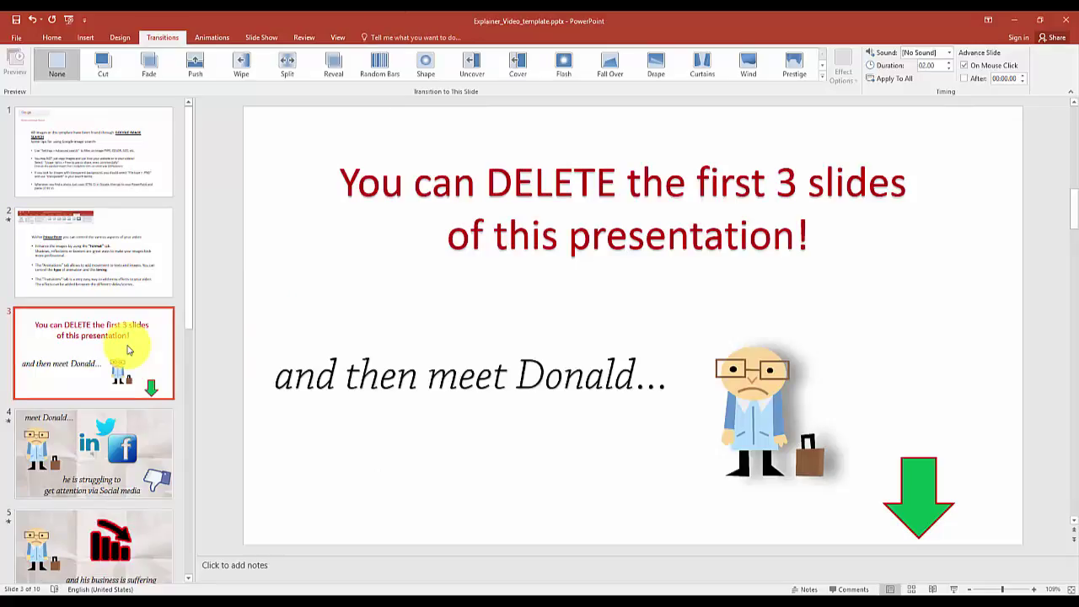
pyautogui.keyDown('shift'); pyautogui.click(105, 163); pyautogui.keyUp('shift')
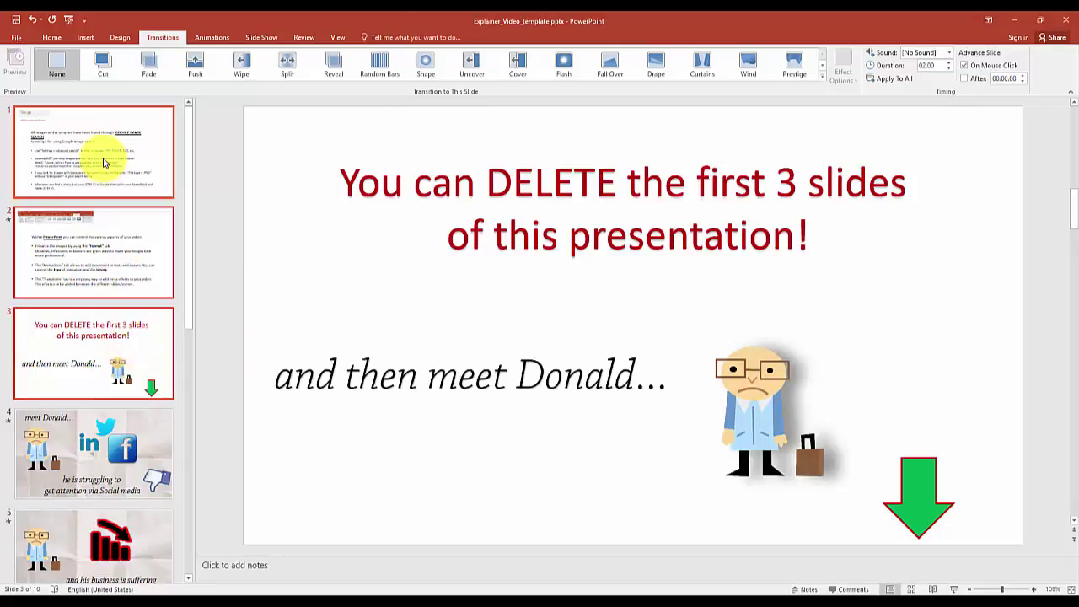
pyautogui.press('Delete')
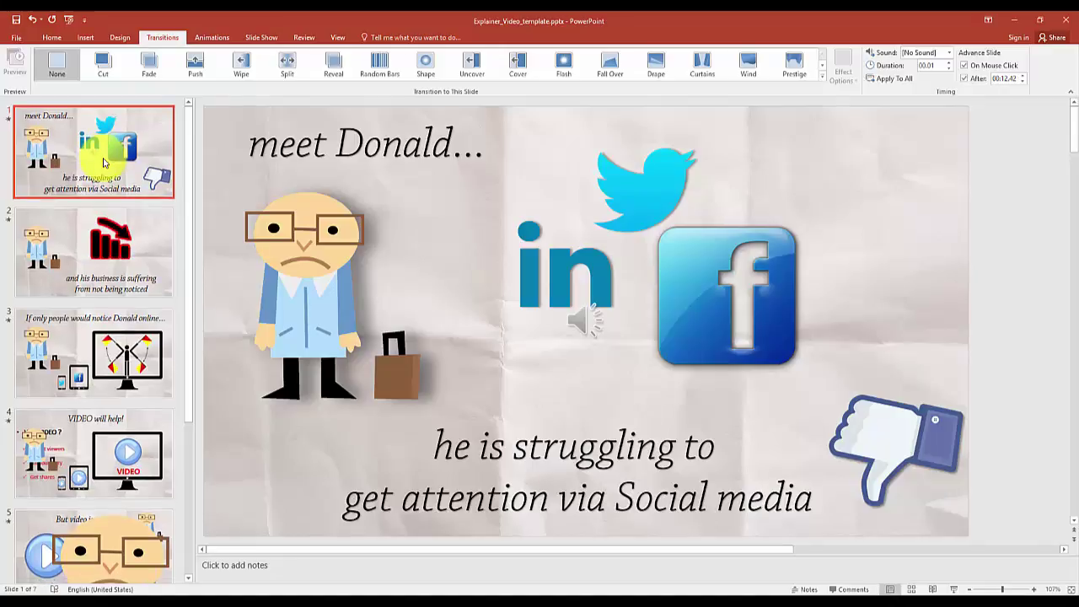
# Inspect the Picture 6 animation timing in the Animation Pane and review each slide's animations
pyautogui.click(319, 238)
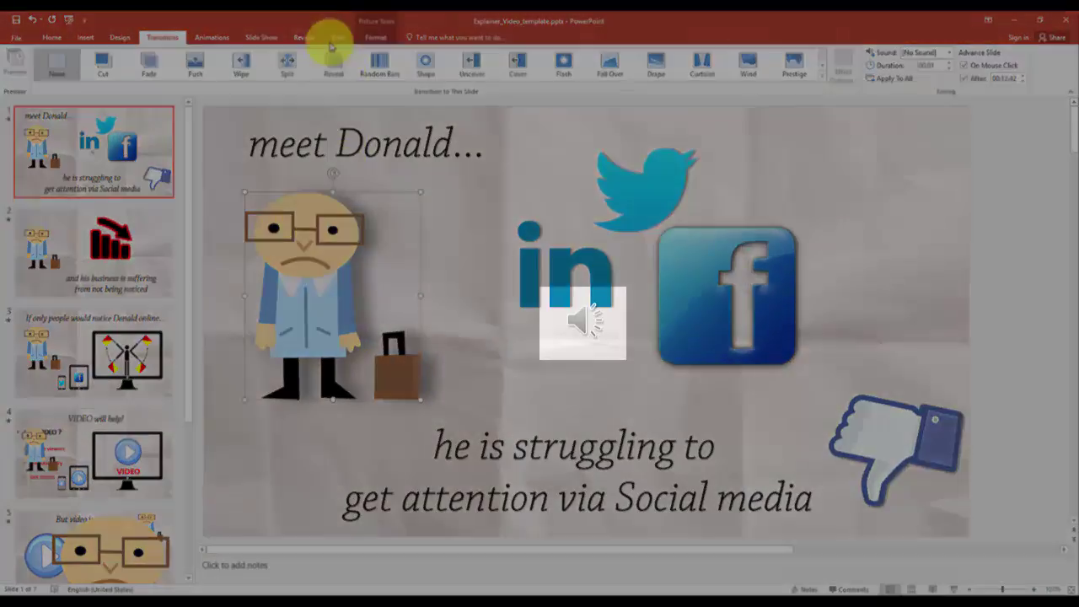
pyautogui.click(212, 37)
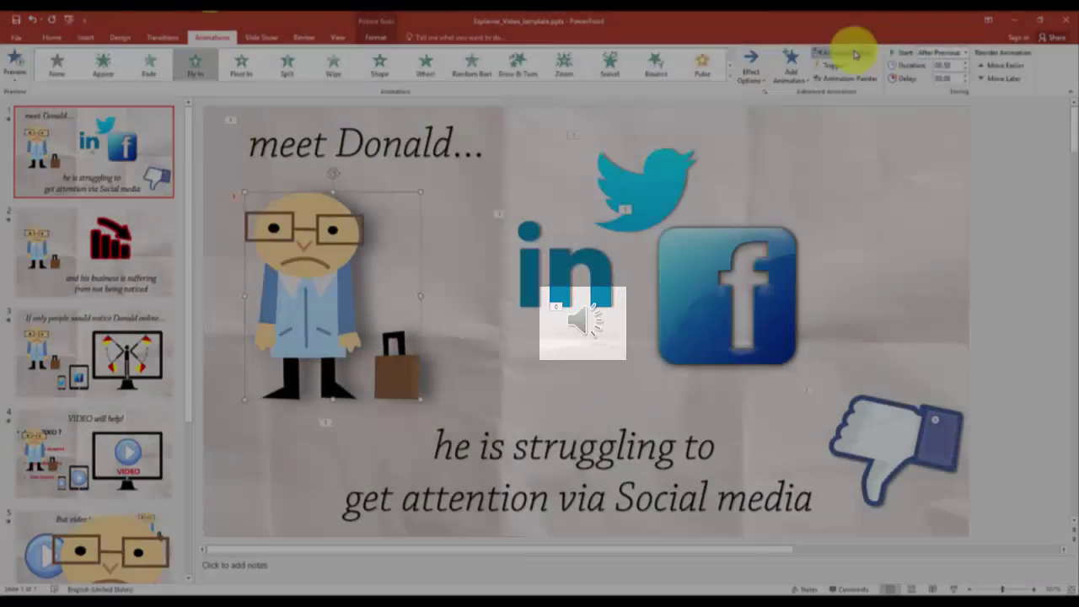
pyautogui.click(847, 52)
pyautogui.moveTo(999, 172); pyautogui.dragTo(1032, 173)
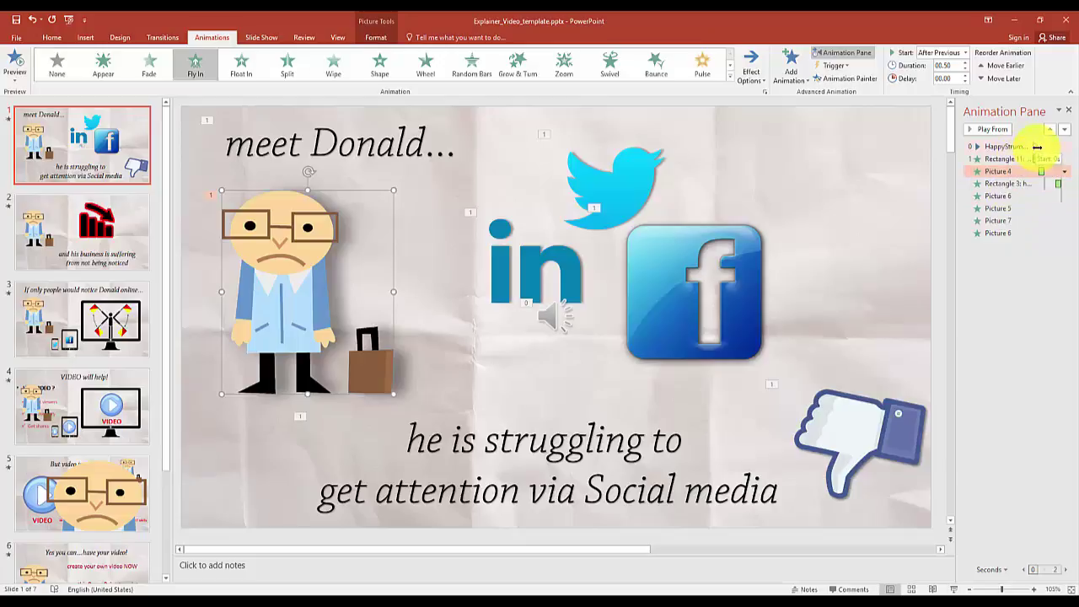
pyautogui.click(1012, 195)
pyautogui.click(1066, 196)
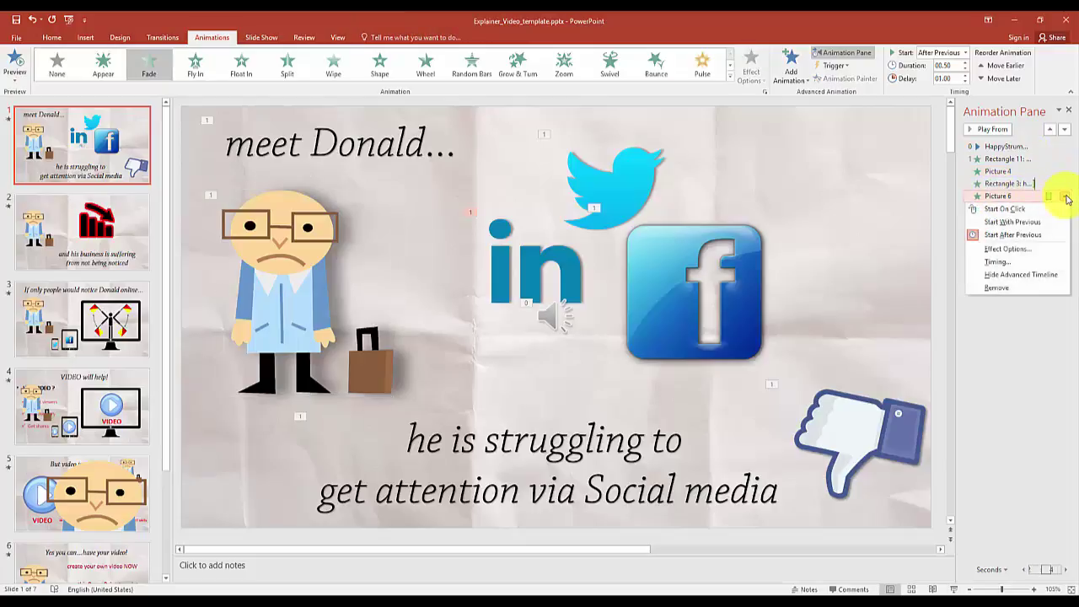
pyautogui.click(1066, 197)
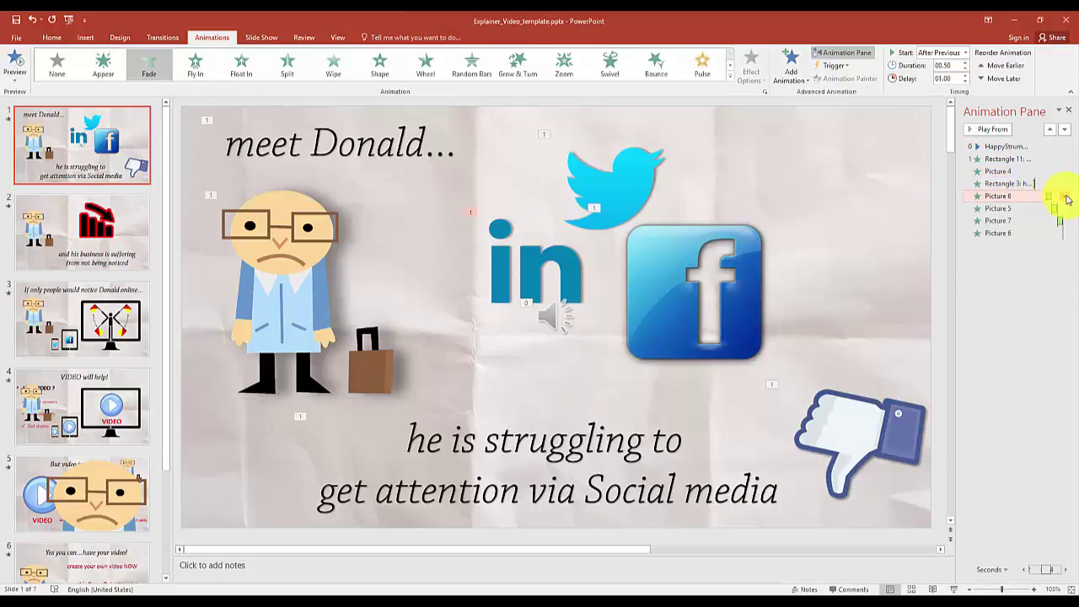
pyautogui.click(97, 242)
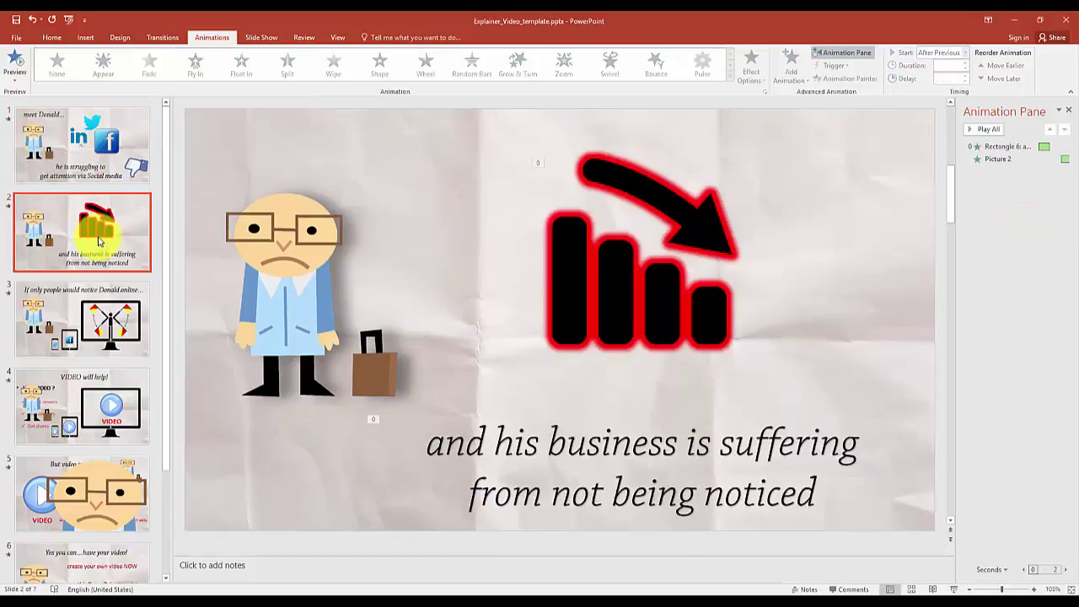
pyautogui.click(106, 301)
pyautogui.click(101, 371)
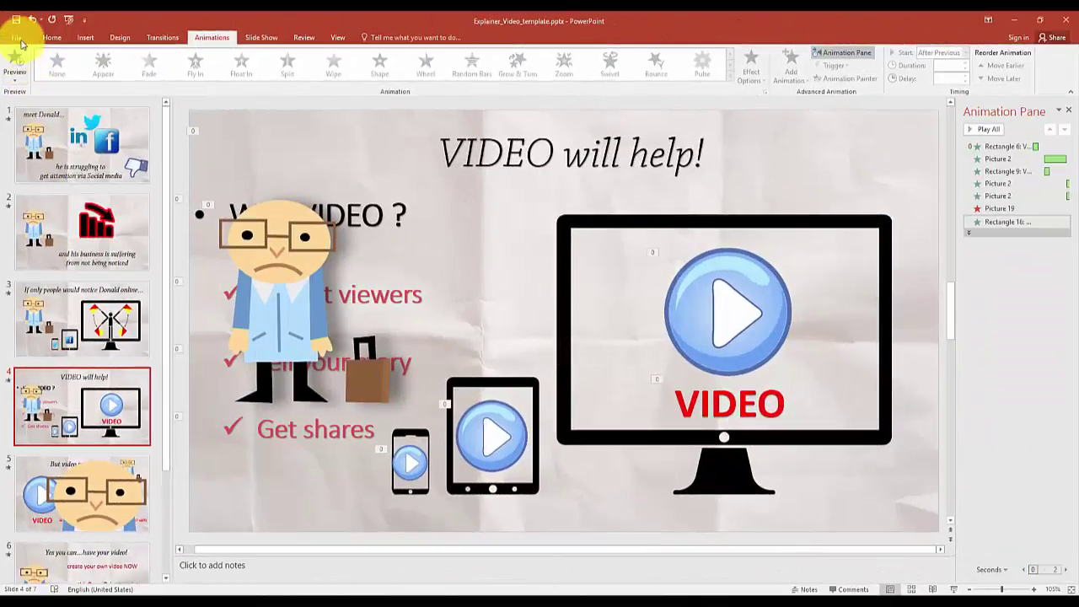
# Open File > Export > Create a Video, keeping Presentation Quality (1920 x 1080), and show the timing choices
pyautogui.click(21, 37)
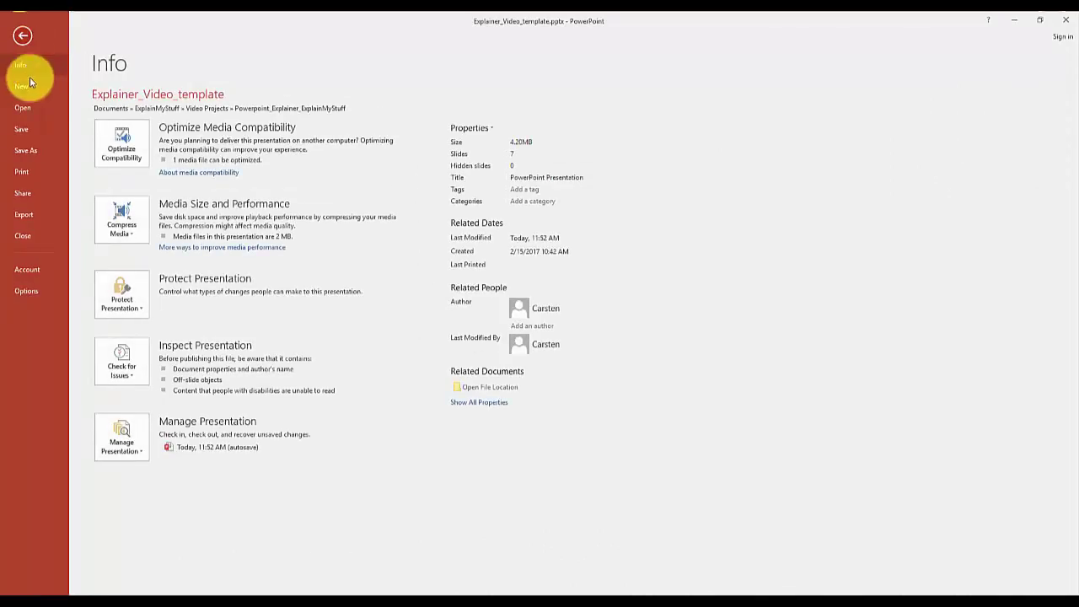
pyautogui.click(34, 154)
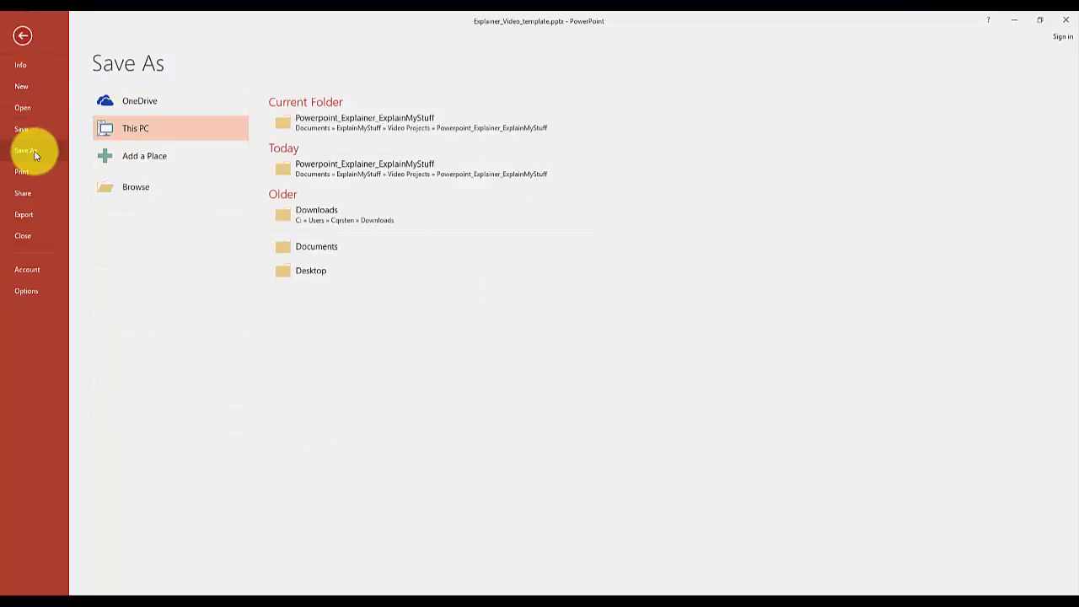
pyautogui.click(29, 216)
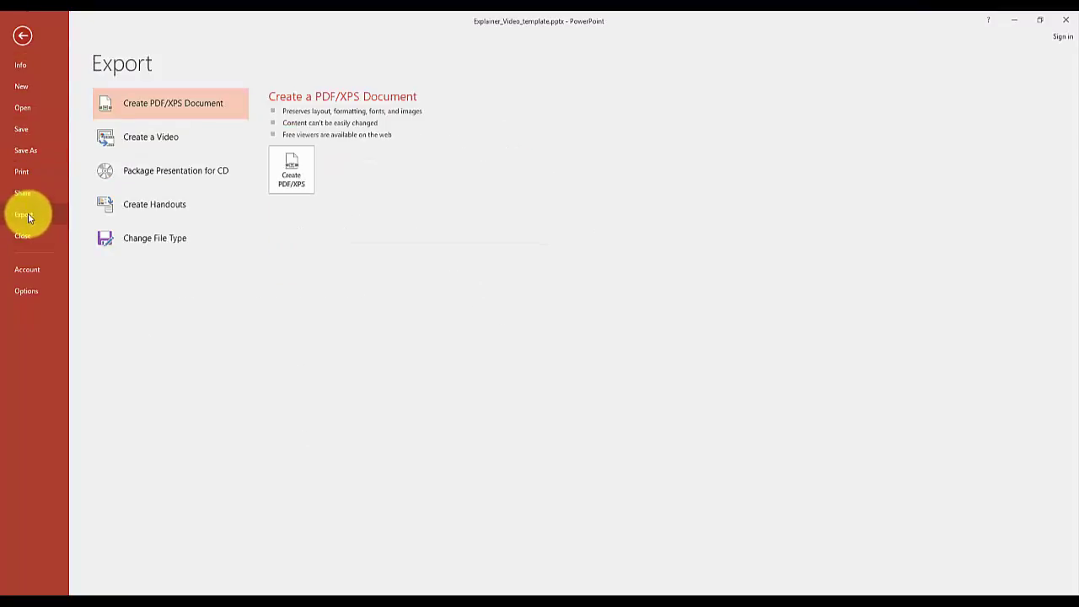
pyautogui.click(142, 139)
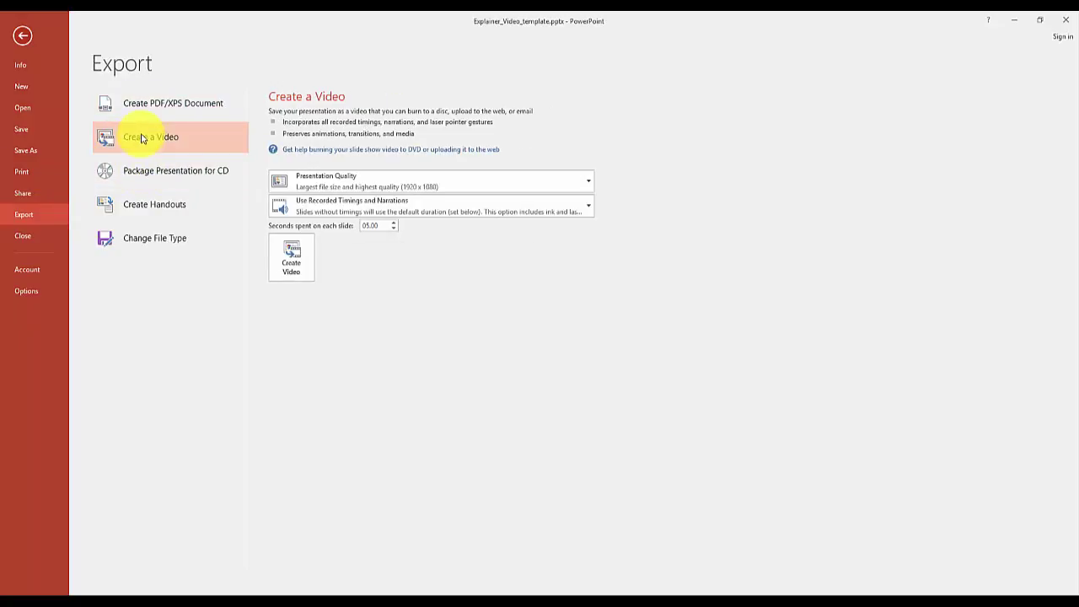
pyautogui.click(589, 185)
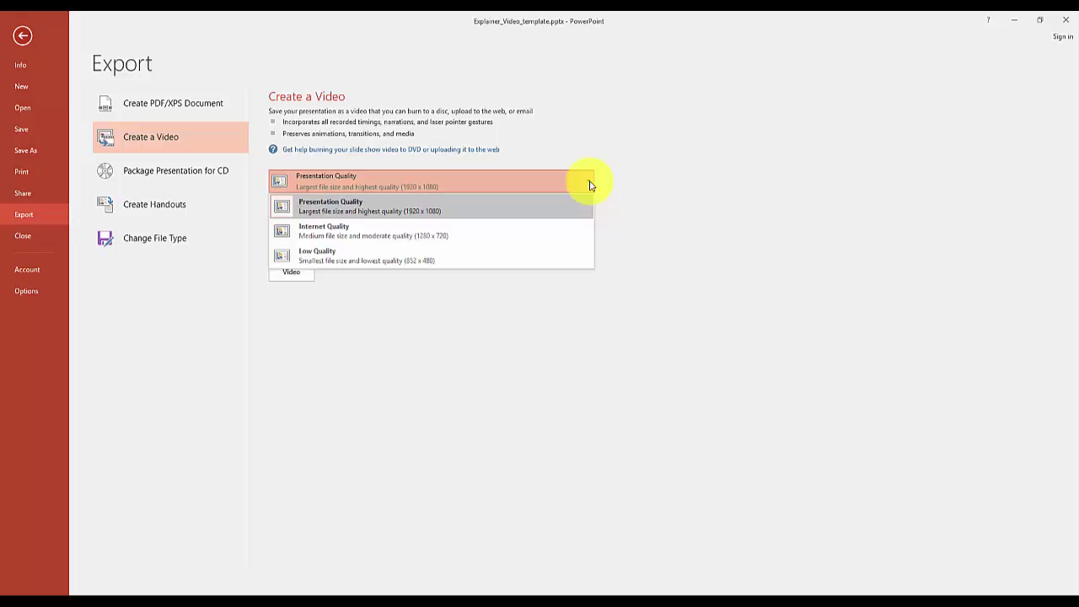
pyautogui.click(590, 185)
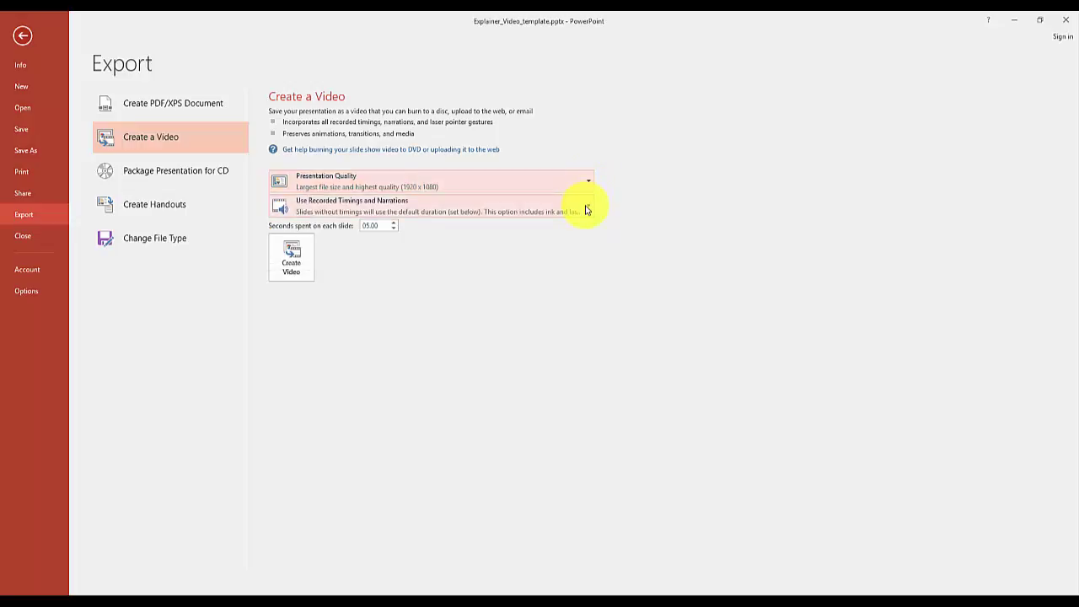
pyautogui.click(588, 210)
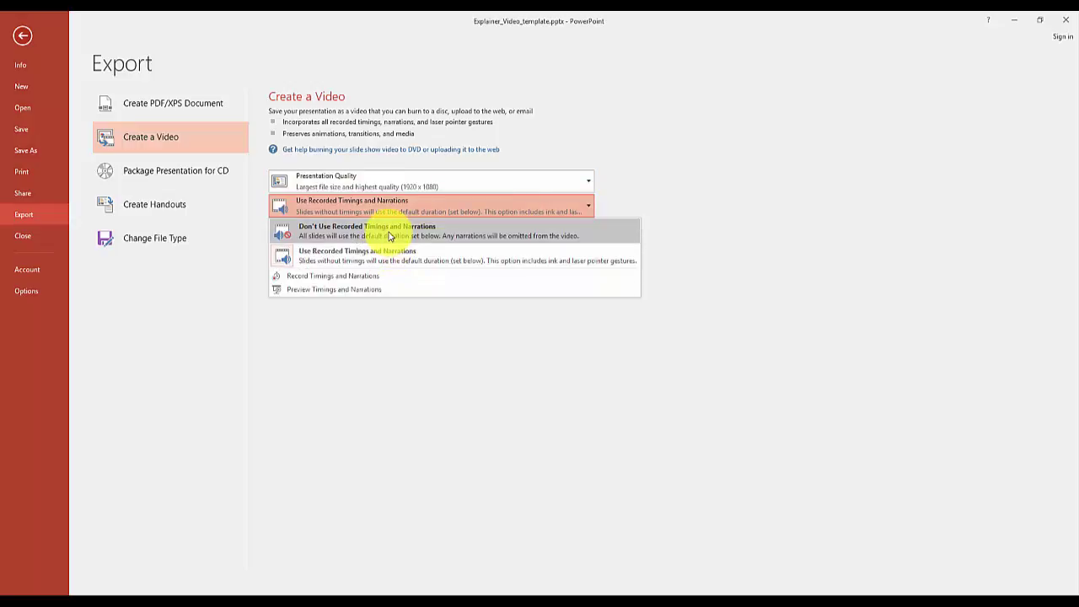
# Choose Record Timings and Narrations and start recording the slide show timings
pyautogui.click(365, 280)
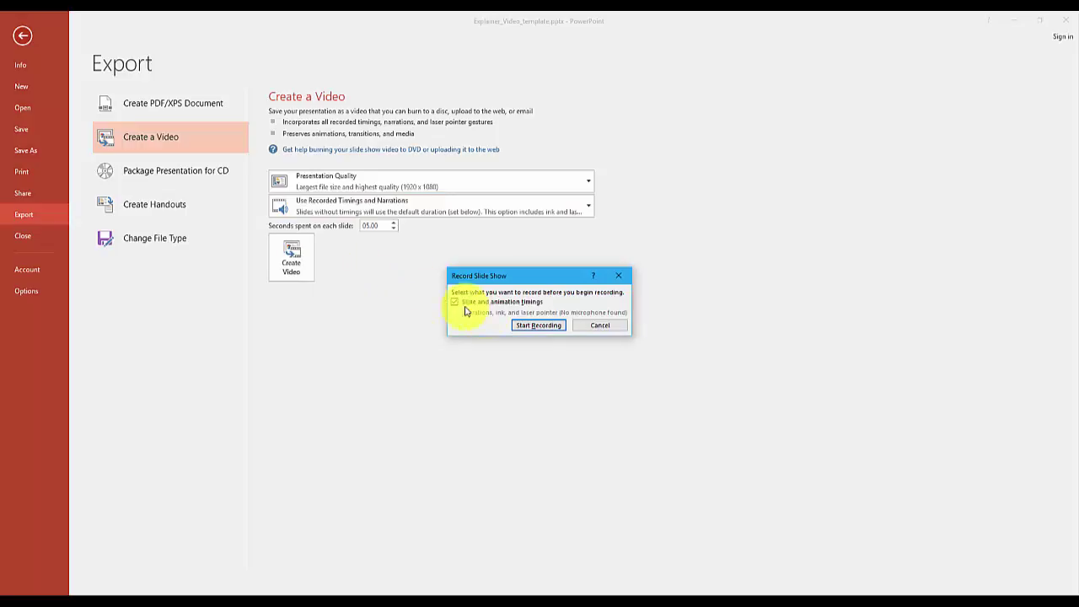
pyautogui.click(540, 325)
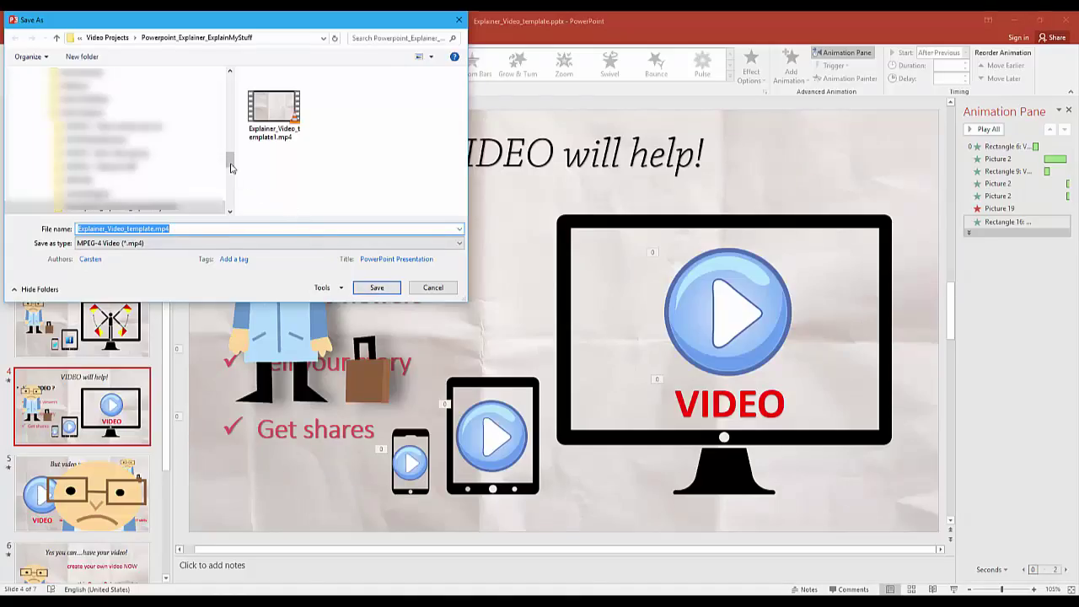
# Save Explainer_Video_template.mp4 to the Desktop to start creating the video
pyautogui.moveTo(229, 160); pyautogui.dragTo(230, 82)
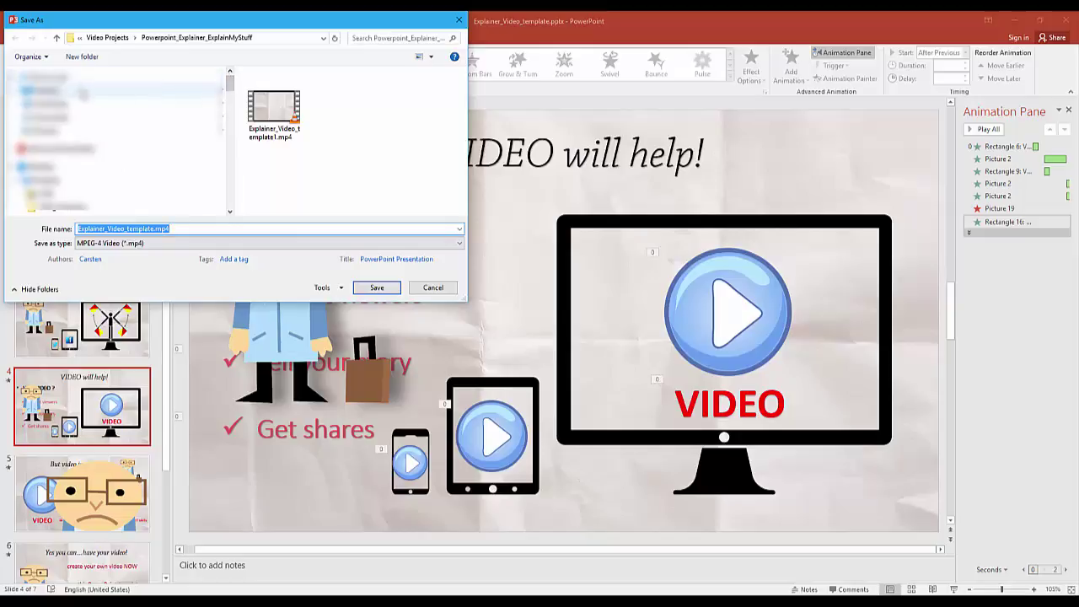
pyautogui.click(46, 207)
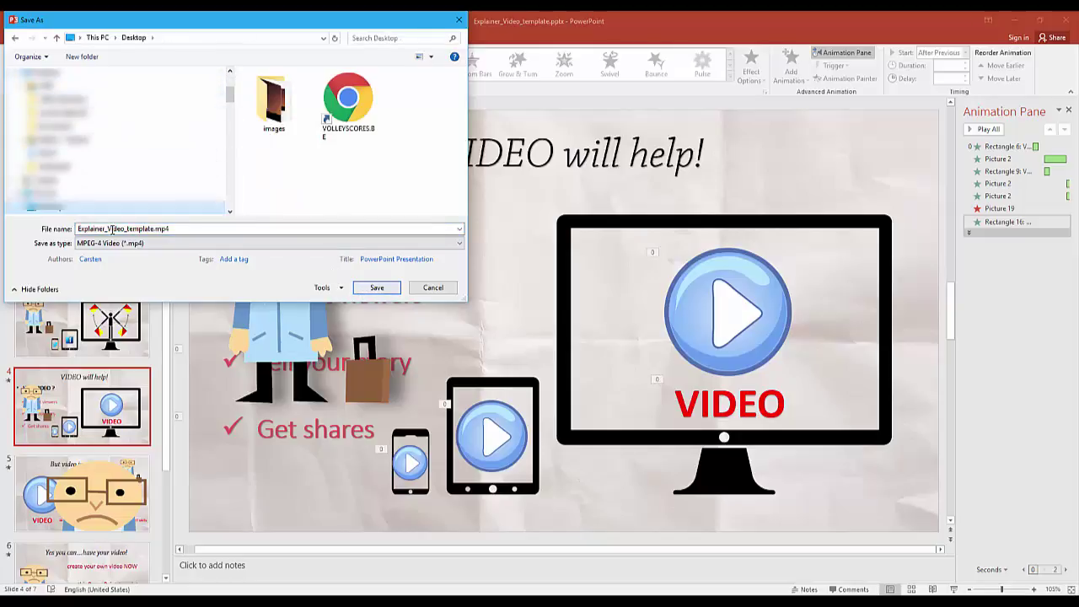
pyautogui.click(371, 290)
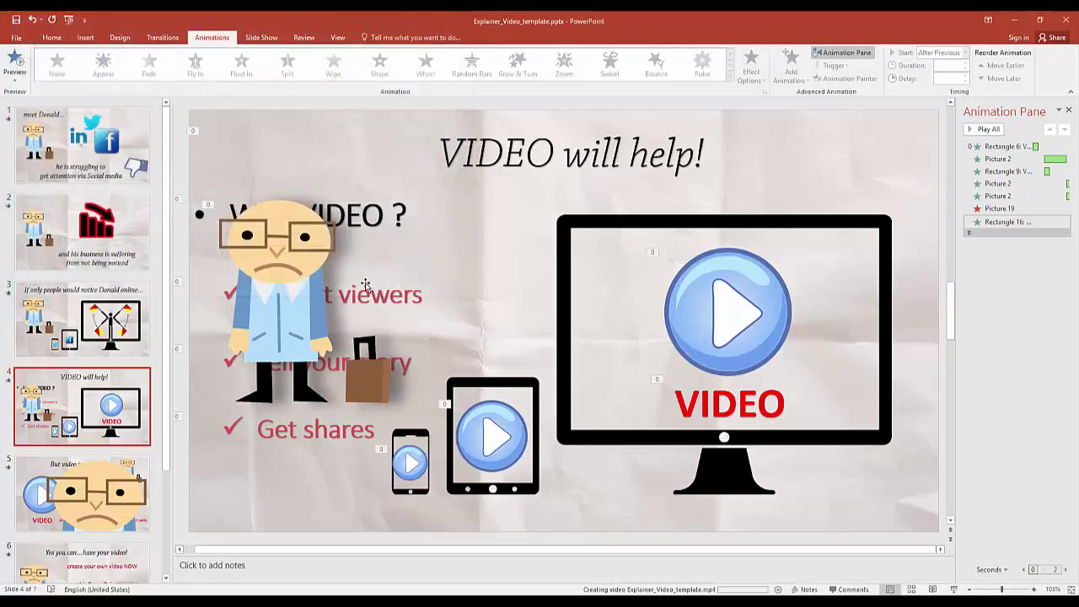